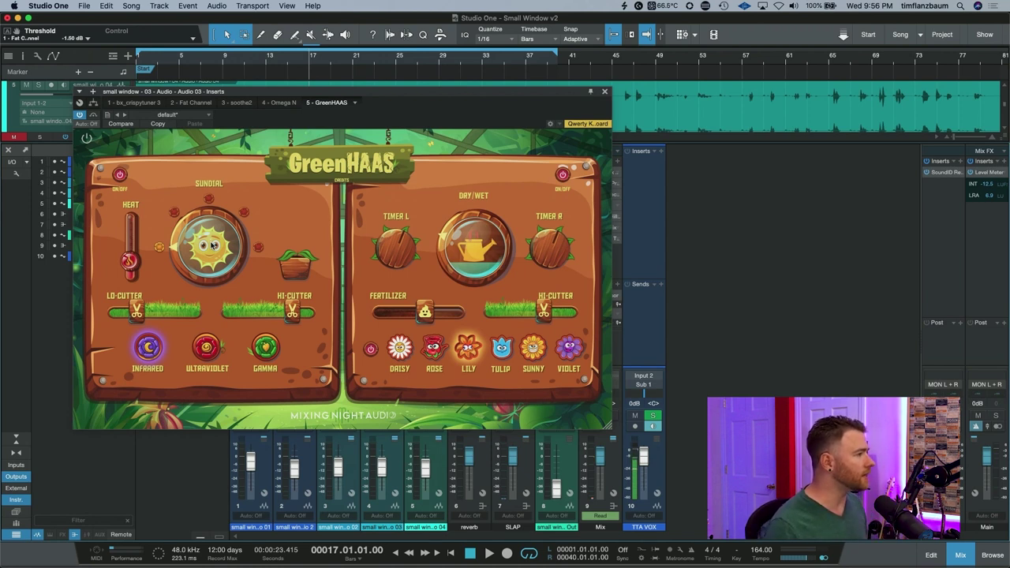
- Turn the GreenHAAS Sundial saturation up to 5 and set Heat to about -4.6 dB
{"action": "left_click", "coordinate": [213, 246]}
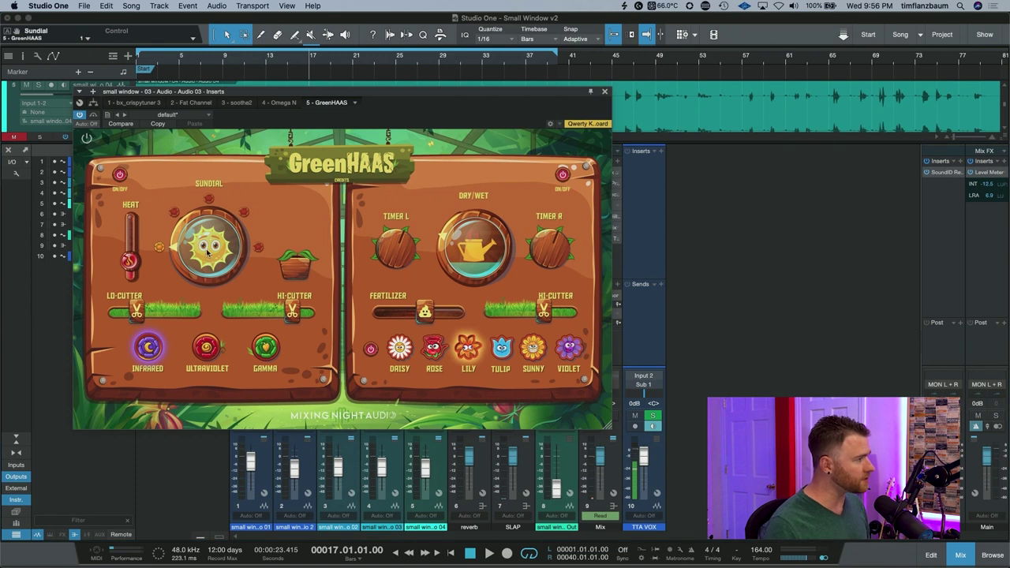
{"action": "left_click_drag", "start_coordinate": [206, 246], "coordinate": [205, 148]}
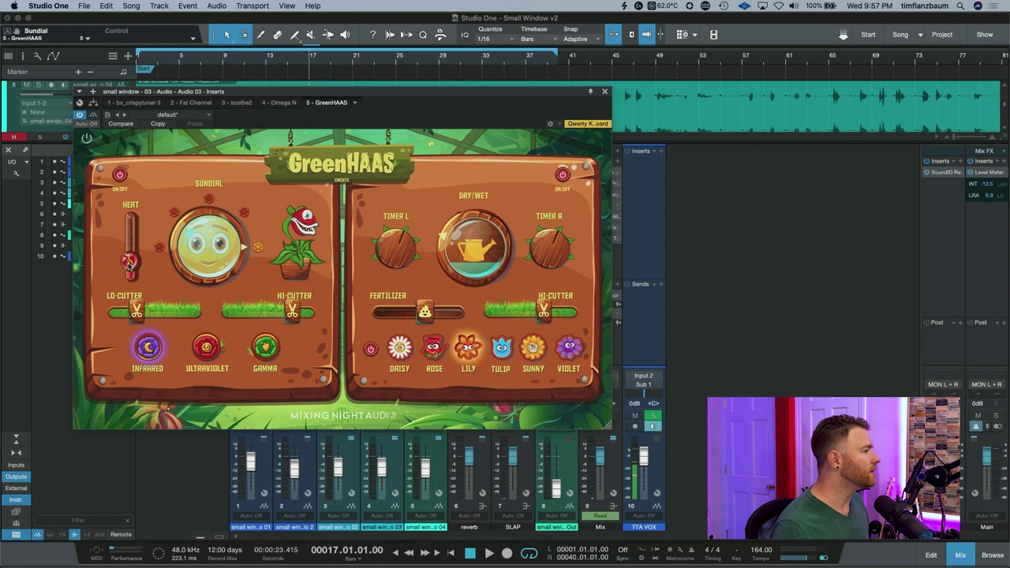
{"action": "left_click_drag", "start_coordinate": [129, 265], "coordinate": [178, 295]}
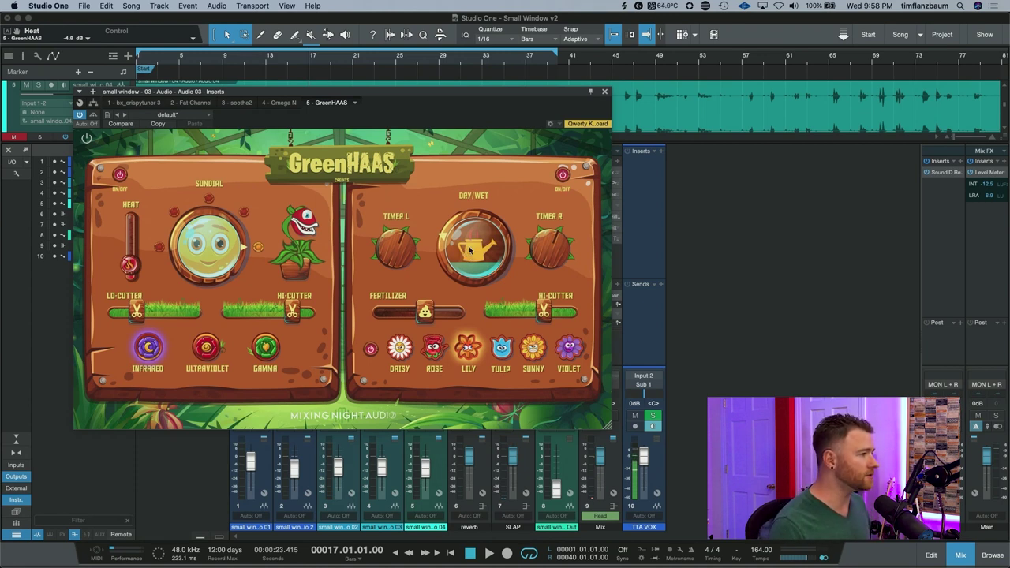
- Mix the delay to about 25% wet and pull Fertilizer down from 100% to roughly 44%
{"action": "left_click_drag", "start_coordinate": [470, 255], "coordinate": [479, 125]}
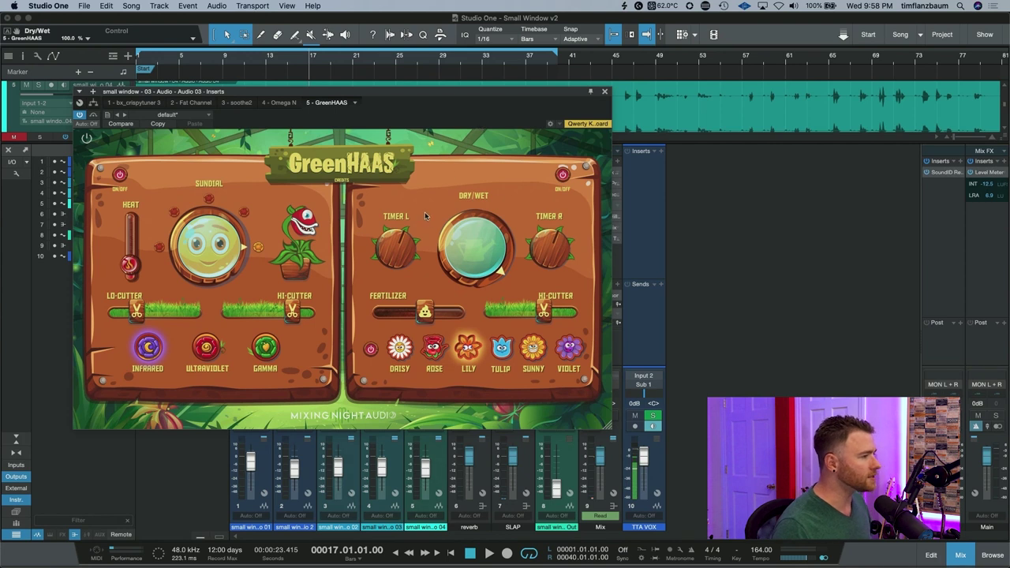
{"action": "left_click_drag", "start_coordinate": [472, 229], "coordinate": [456, 386]}
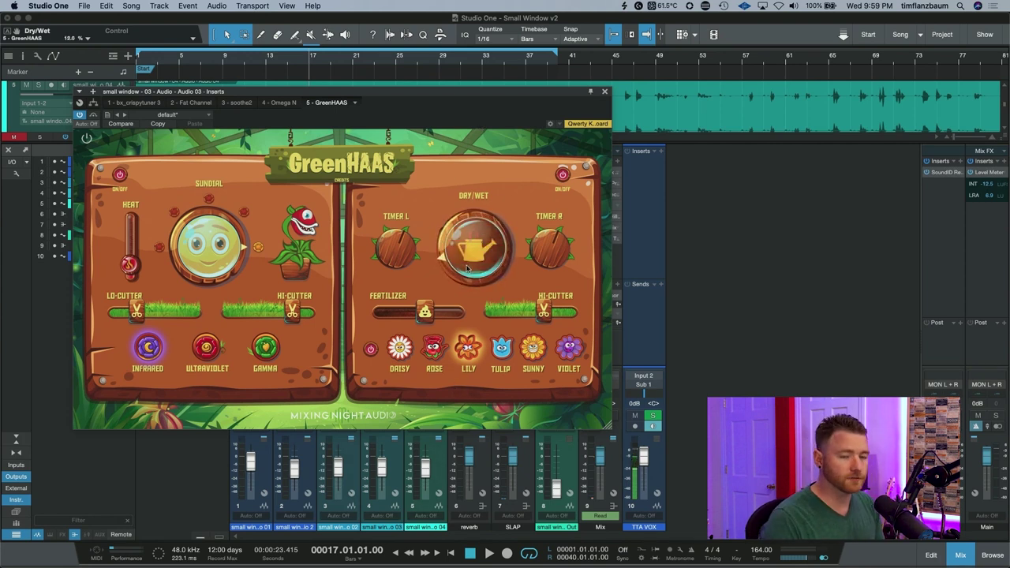
{"action": "left_click_drag", "start_coordinate": [465, 272], "coordinate": [464, 246]}
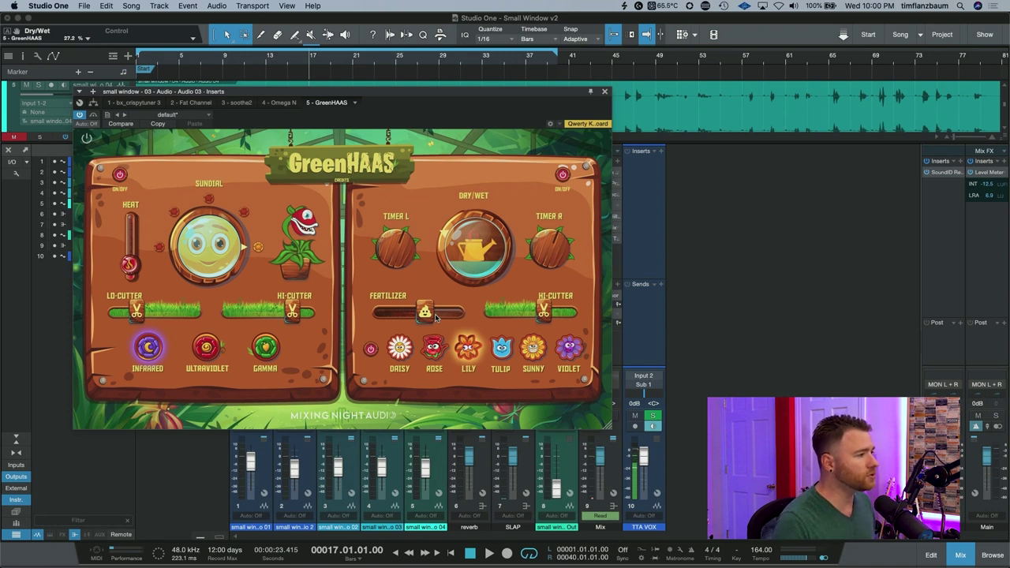
{"action": "left_click_drag", "start_coordinate": [427, 313], "coordinate": [493, 318]}
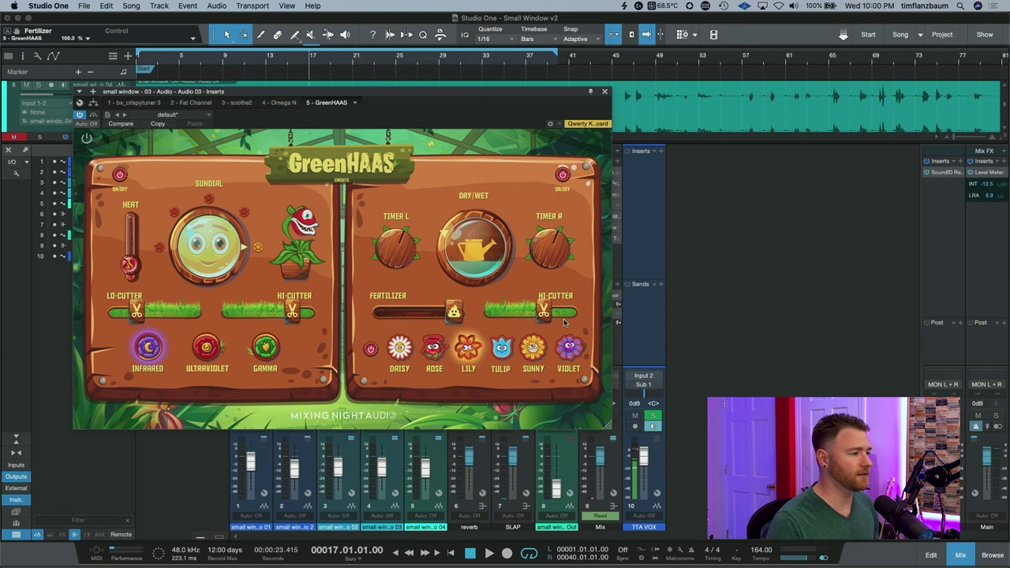
{"action": "left_click_drag", "start_coordinate": [453, 312], "coordinate": [380, 336]}
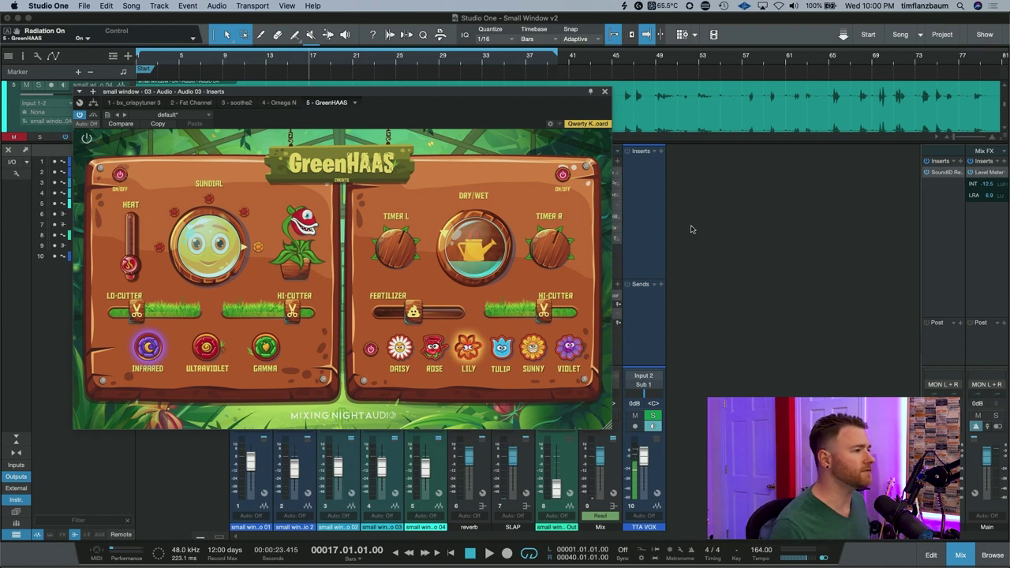
- Switch the delay and flower effects off and back on, then start vocal playback
{"action": "left_click", "coordinate": [564, 176]}
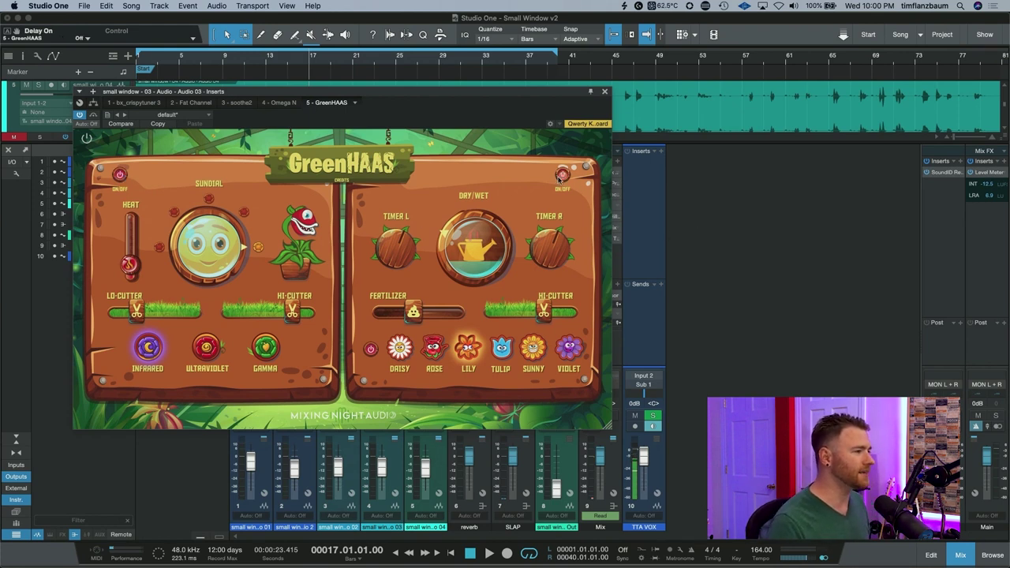
{"action": "left_click", "coordinate": [370, 351]}
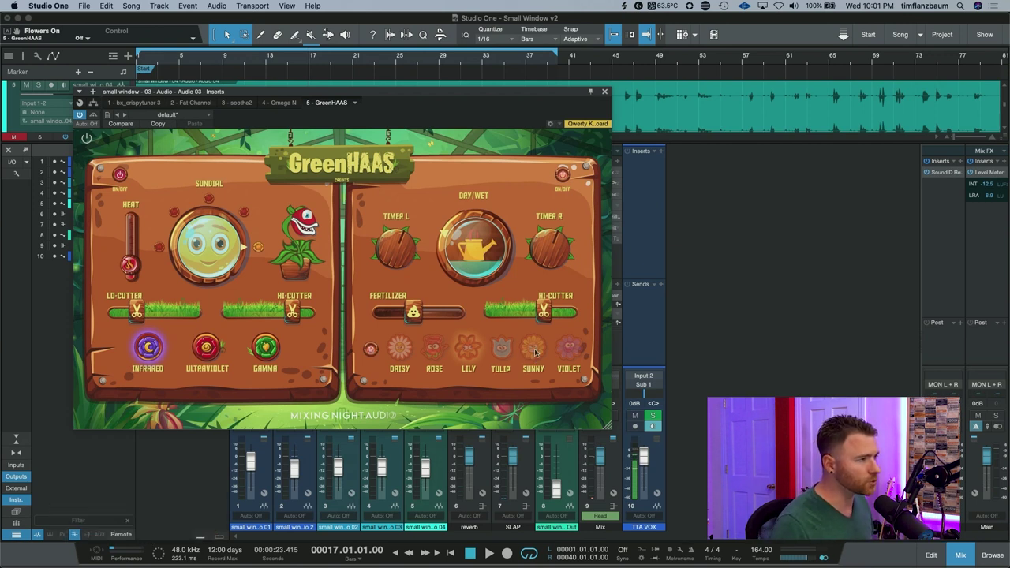
{"action": "left_click", "coordinate": [562, 172]}
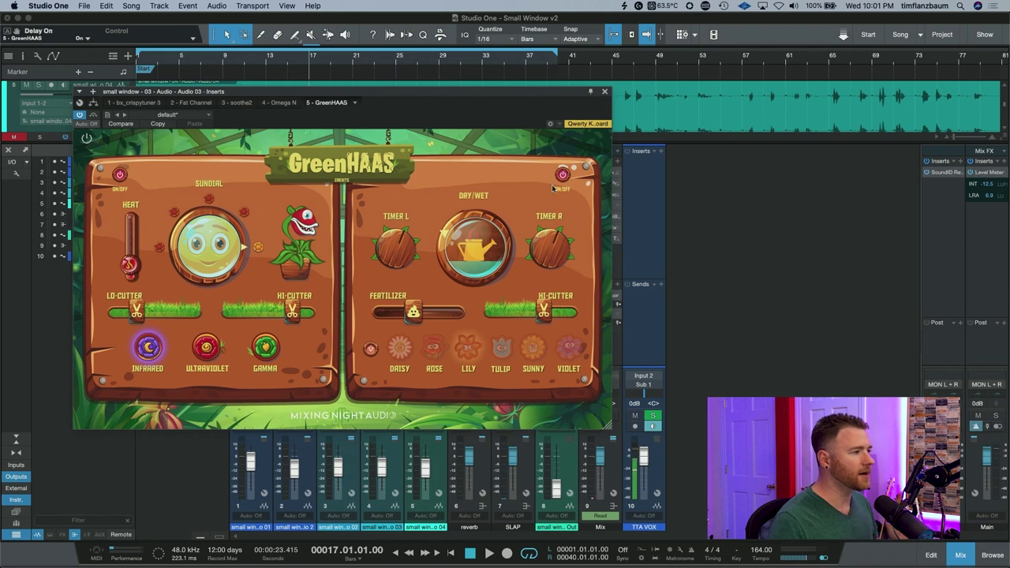
{"action": "left_click", "coordinate": [369, 351]}
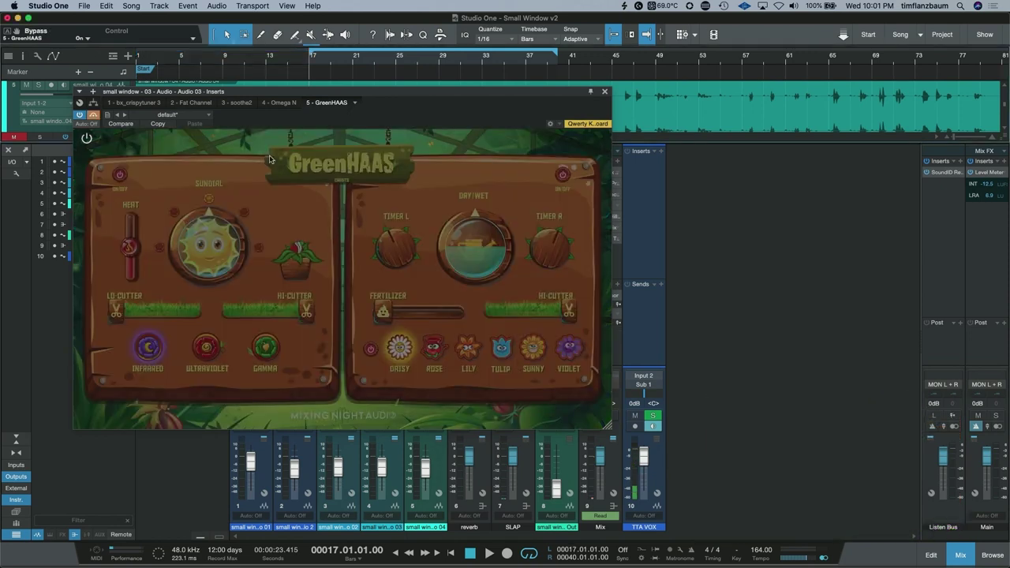
{"action": "key", "text": "space"}
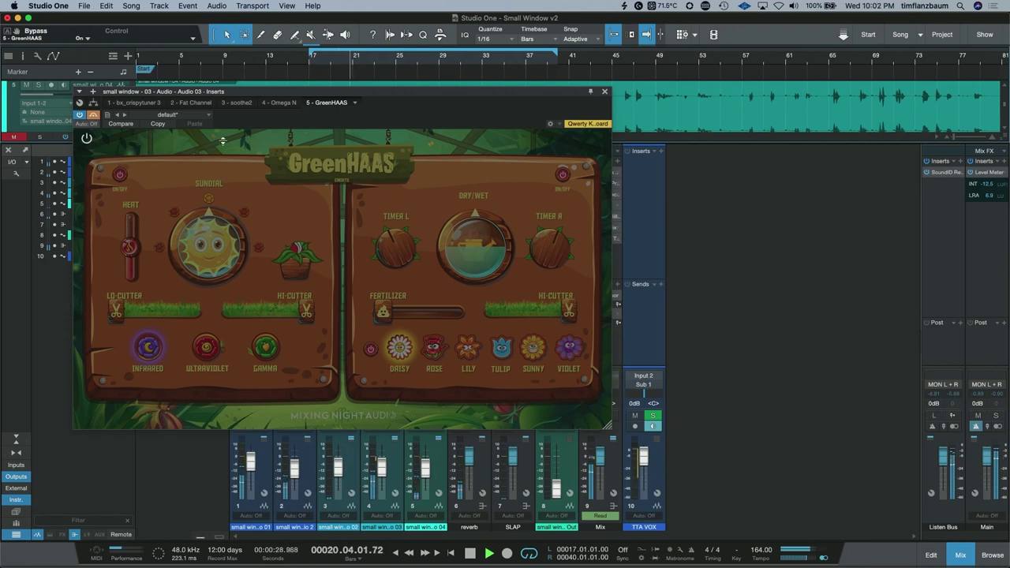
- Re-enable GreenHAAS with Heat -2.0 dB, Sundial 4, Lo-Cutter 55.2 Hz, Gamma radiation, Hi-Cutter 18141.7 Hz
{"action": "left_click", "coordinate": [94, 115]}
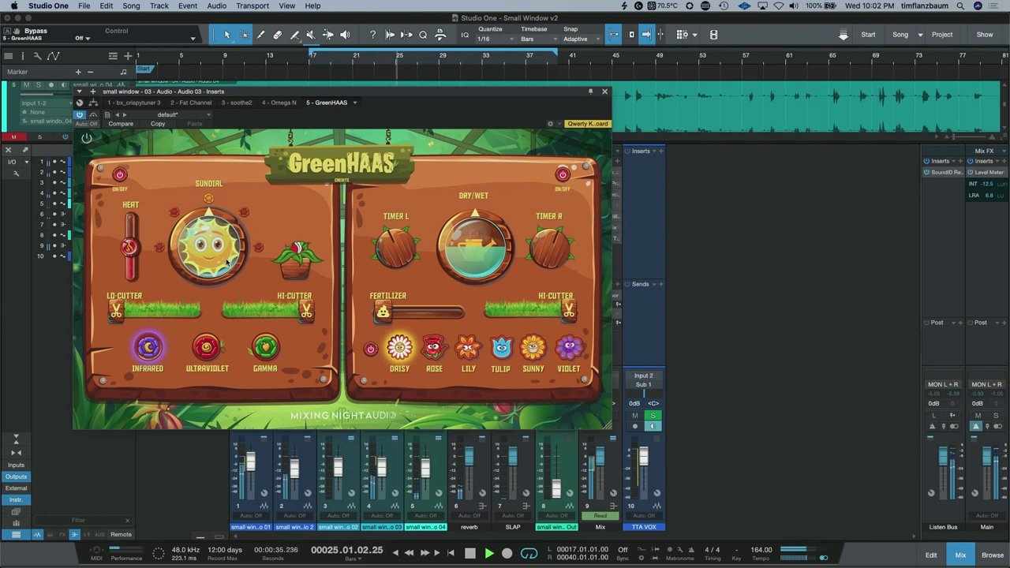
{"action": "left_click_drag", "start_coordinate": [136, 253], "coordinate": [140, 276]}
{"action": "left_click", "coordinate": [207, 221]}
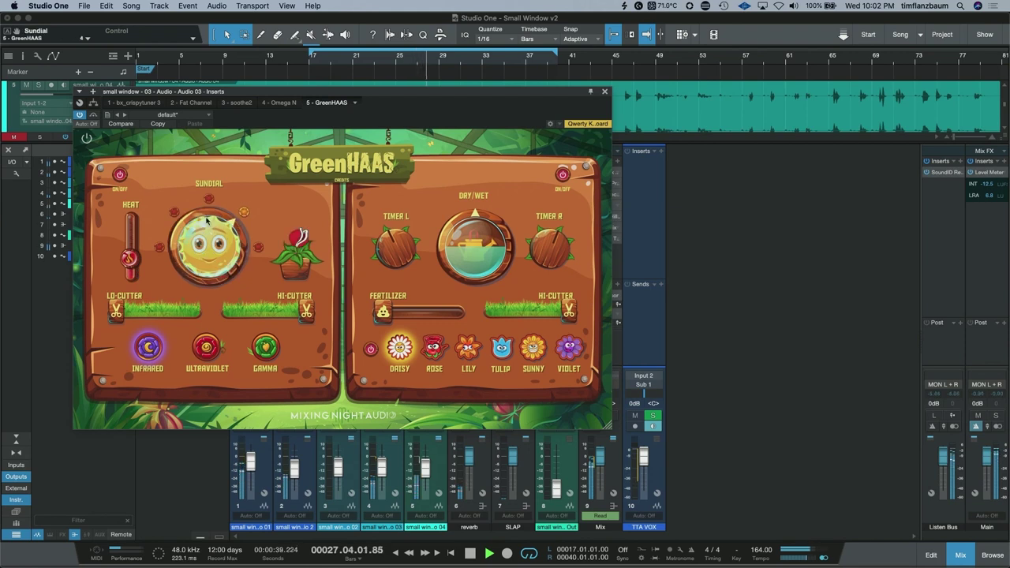
{"action": "left_click_drag", "start_coordinate": [130, 317], "coordinate": [145, 319]}
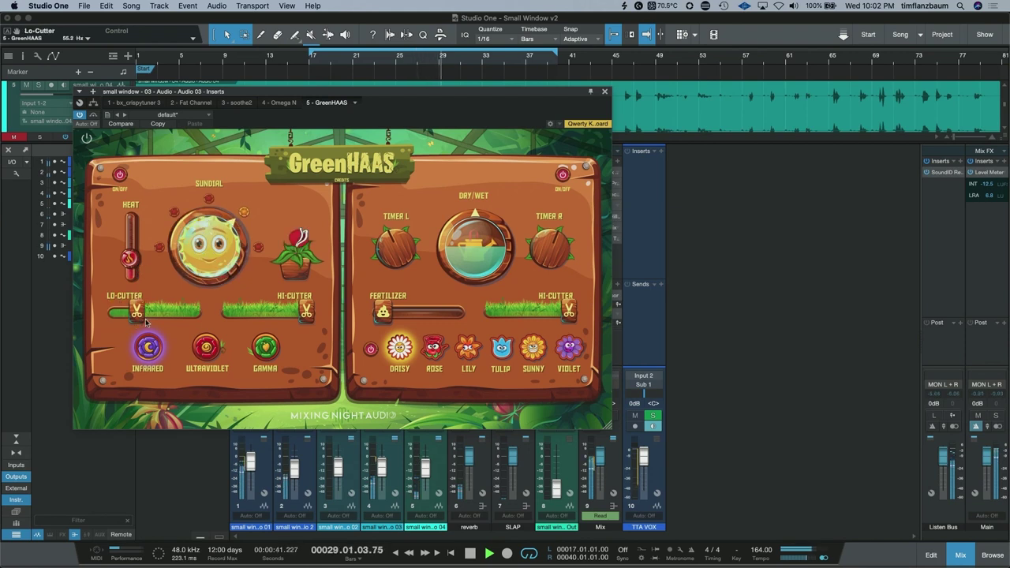
{"action": "left_click", "coordinate": [272, 347]}
{"action": "left_click_drag", "start_coordinate": [305, 316], "coordinate": [297, 319]}
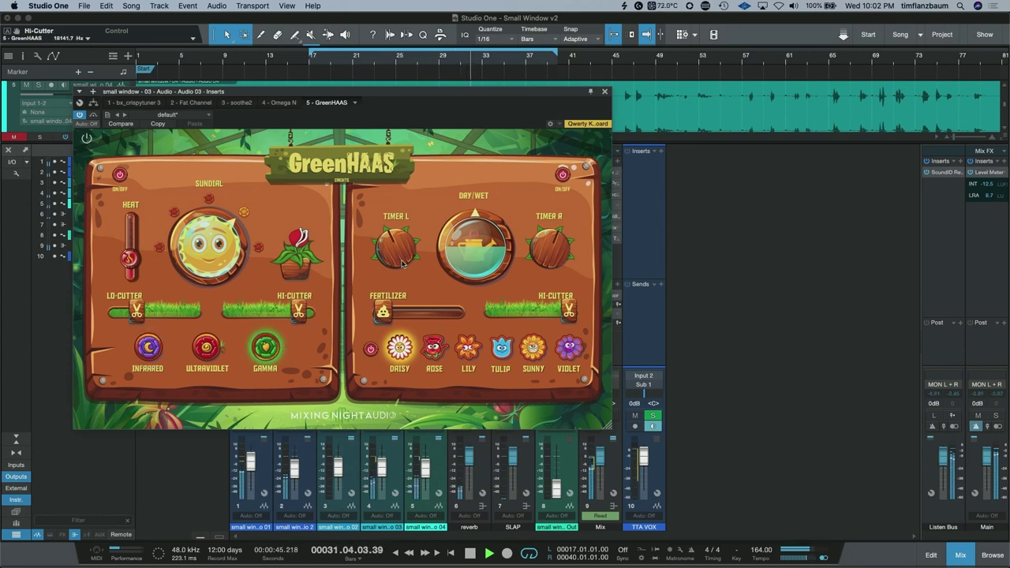
- Set delay Timer L to 2, Dry/Wet 36.4%, Rose flower and 17196.4 Hz high cut, then stop playback
{"action": "left_click_drag", "start_coordinate": [404, 257], "coordinate": [397, 270]}
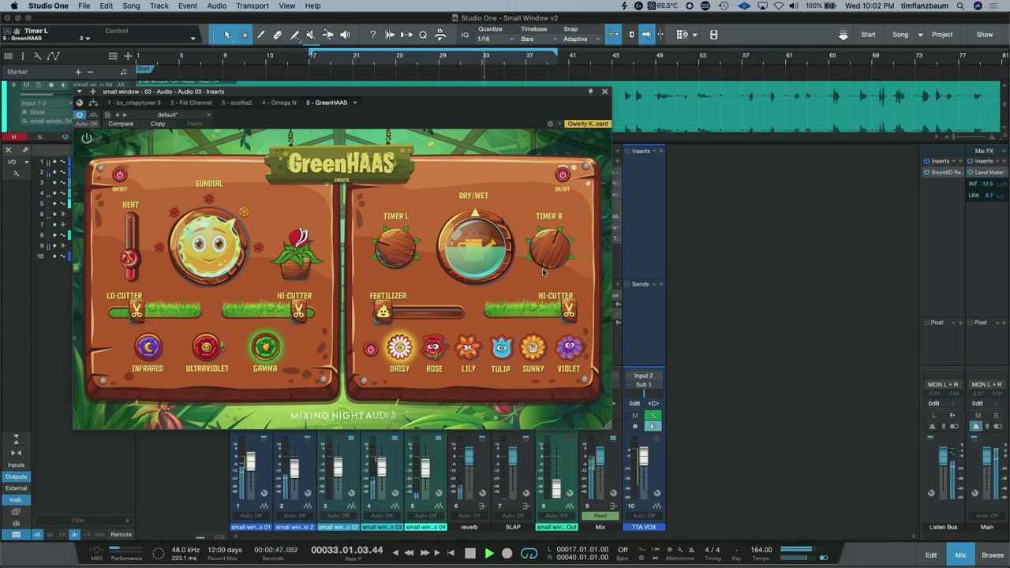
{"action": "left_click_drag", "start_coordinate": [489, 268], "coordinate": [478, 286]}
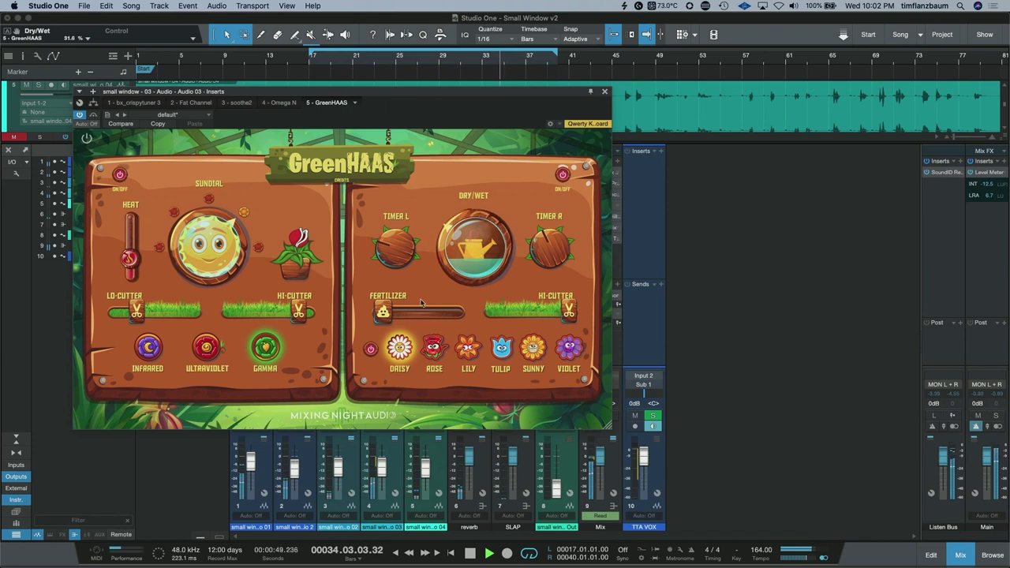
{"action": "left_click", "coordinate": [433, 347]}
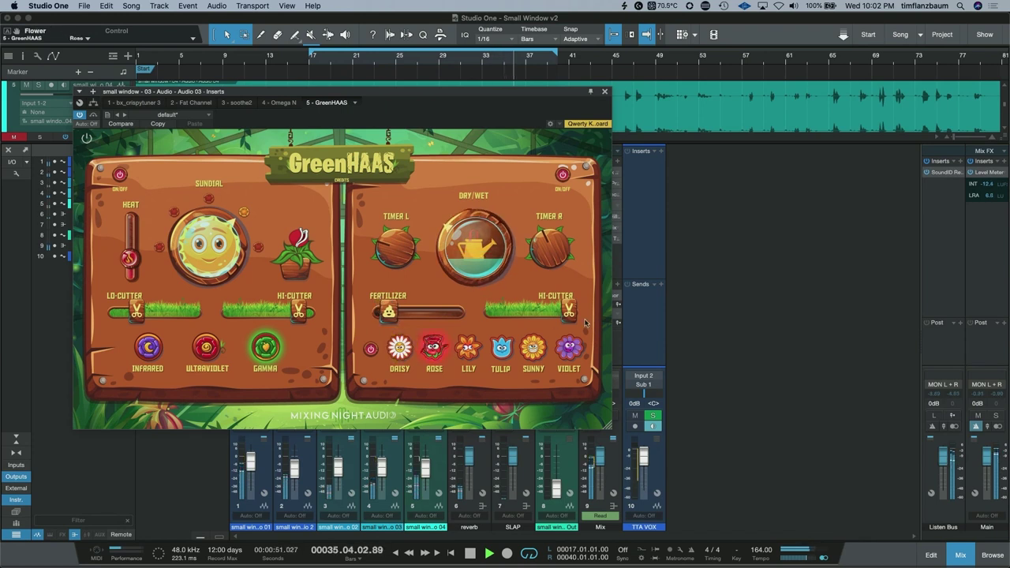
{"action": "left_click_drag", "start_coordinate": [568, 312], "coordinate": [561, 314]}
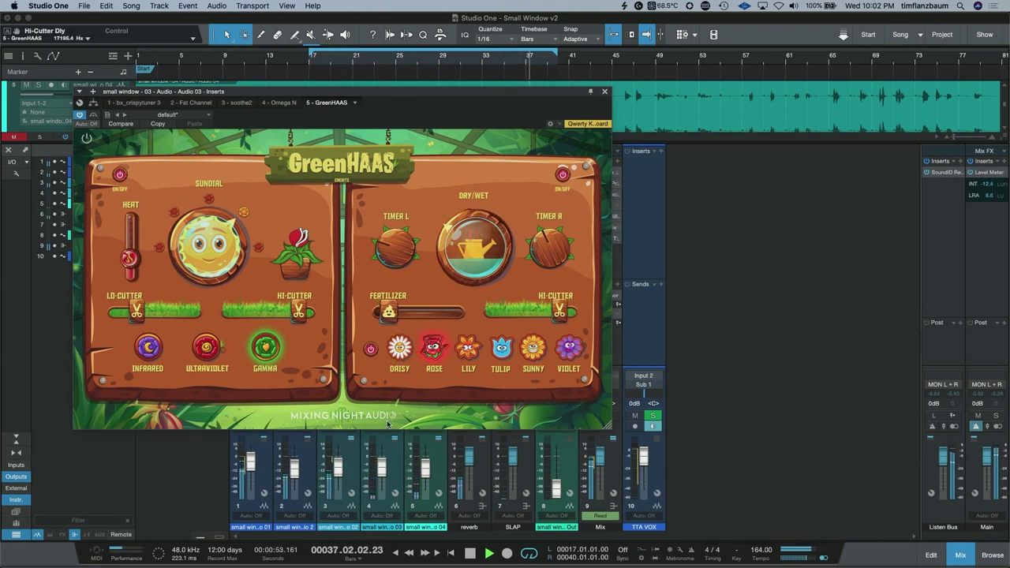
{"action": "key", "text": "space"}
{"action": "key", "text": "space"}
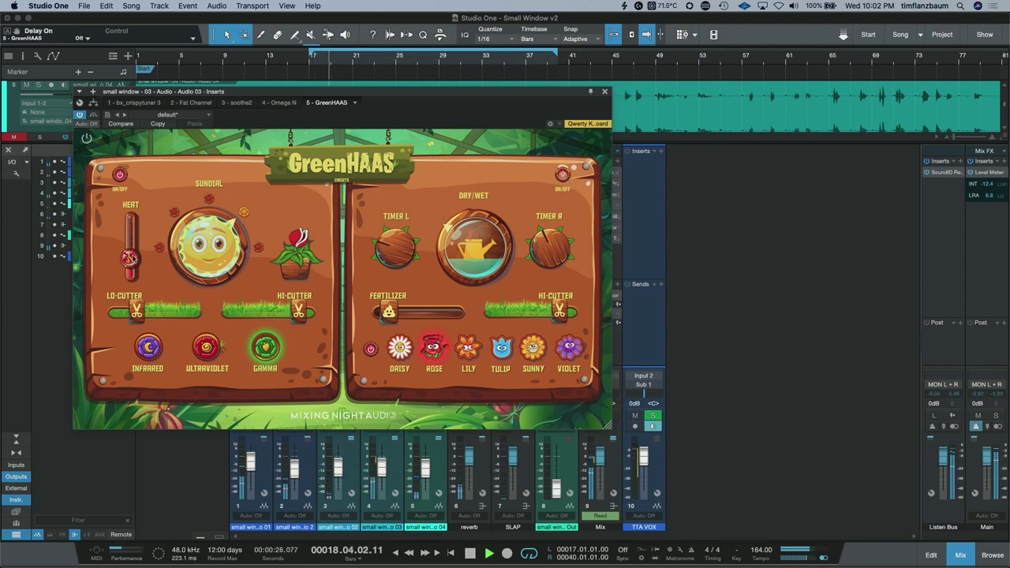
- Raise Heat to 1.3 dB and try Ultraviolet and Infrared radiation, settling on Gamma
{"action": "left_click_drag", "start_coordinate": [130, 258], "coordinate": [127, 175]}
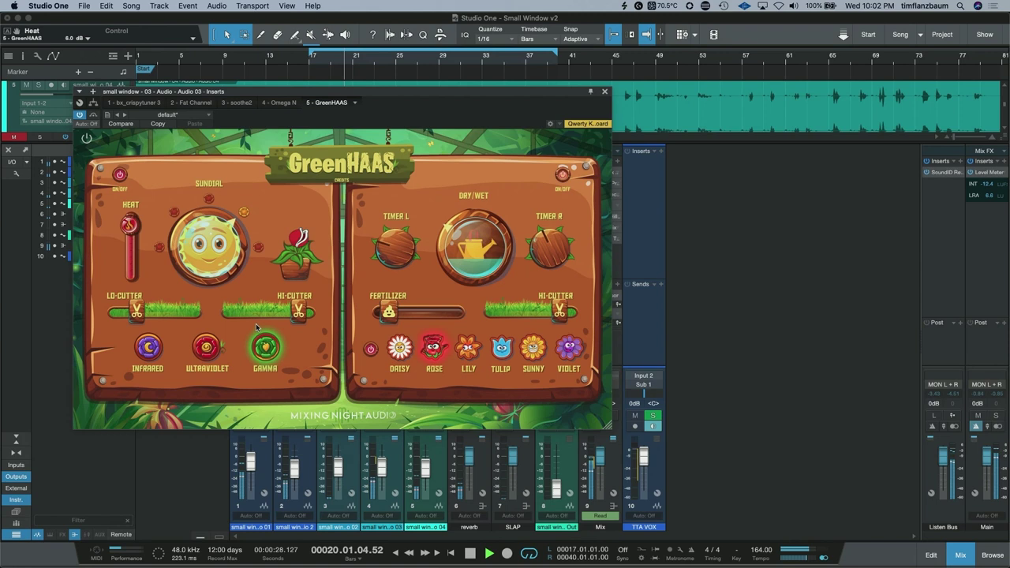
{"action": "left_click", "coordinate": [207, 349]}
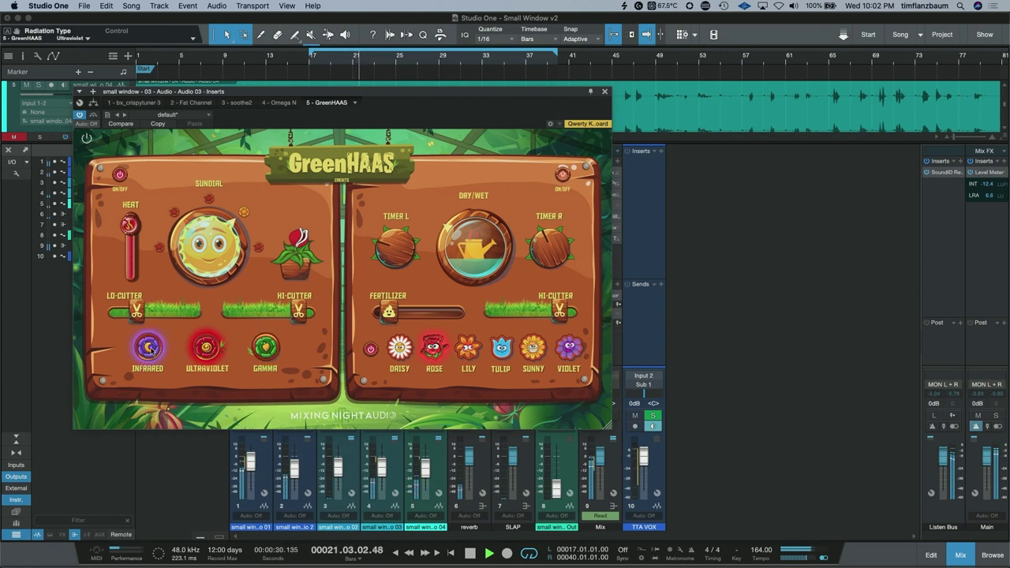
{"action": "left_click", "coordinate": [156, 351]}
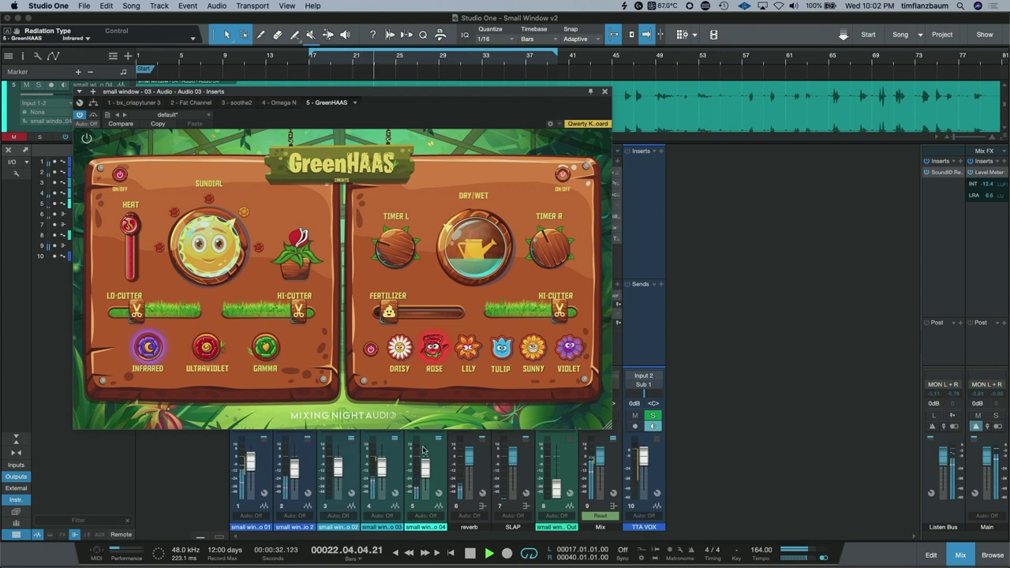
{"action": "key", "text": "Up"}
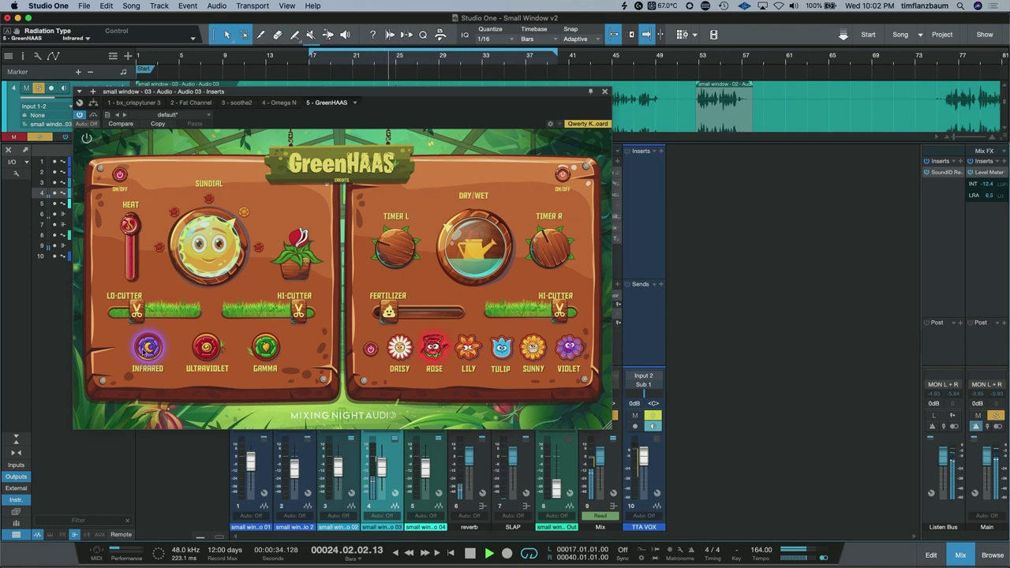
{"action": "left_click", "coordinate": [205, 353]}
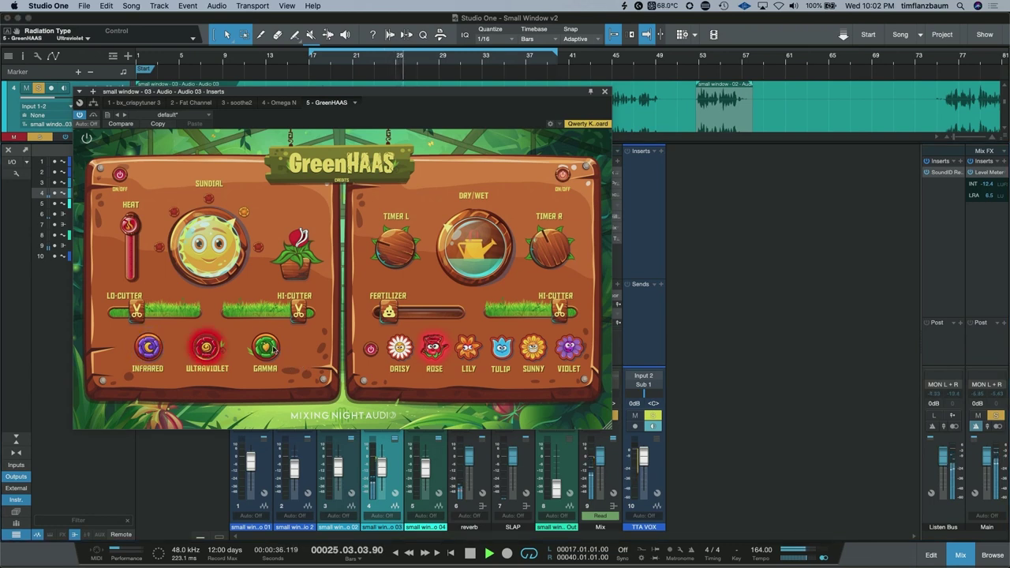
{"action": "left_click", "coordinate": [273, 349]}
- Lower the saturation Hi-Cutter to 121.6 Hz, retouch the Lo-Cutter, and drop Heat to -6.0 dB
{"action": "left_click_drag", "start_coordinate": [298, 312], "coordinate": [254, 315]}
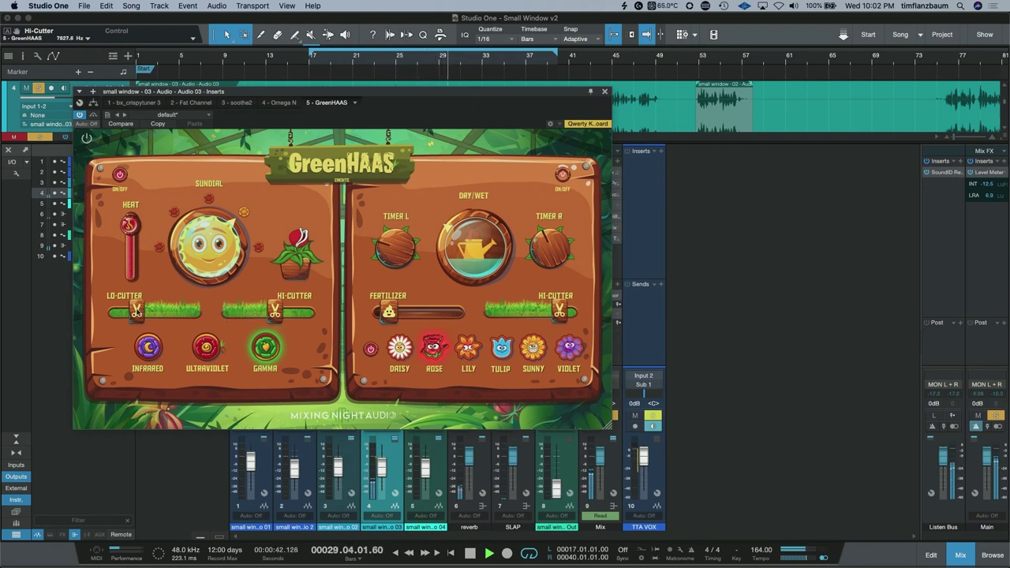
{"action": "left_click", "coordinate": [154, 311]}
{"action": "left_click_drag", "start_coordinate": [155, 311], "coordinate": [131, 313]}
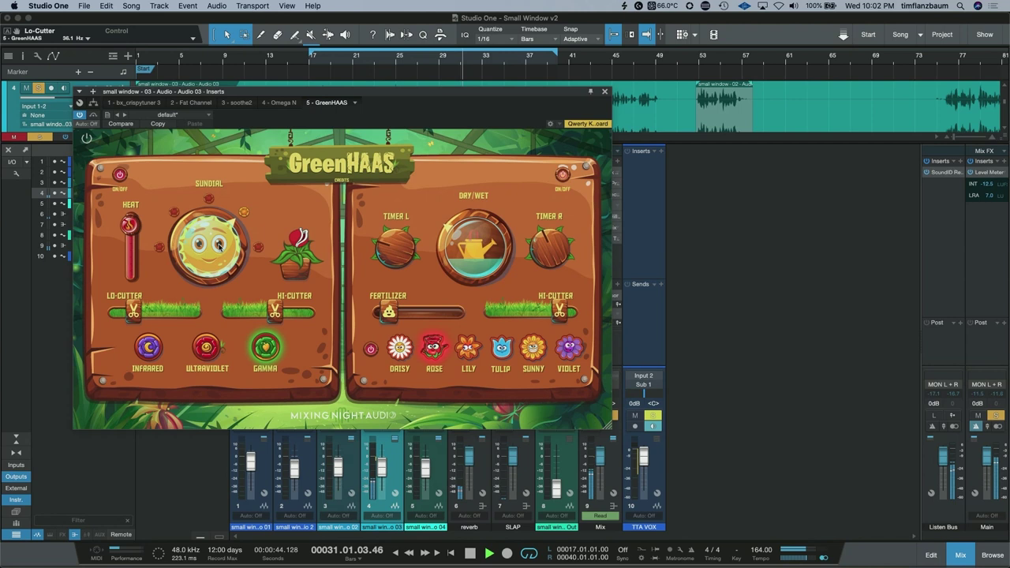
{"action": "left_click_drag", "start_coordinate": [220, 249], "coordinate": [200, 364]}
{"action": "left_click_drag", "start_coordinate": [129, 225], "coordinate": [130, 269]}
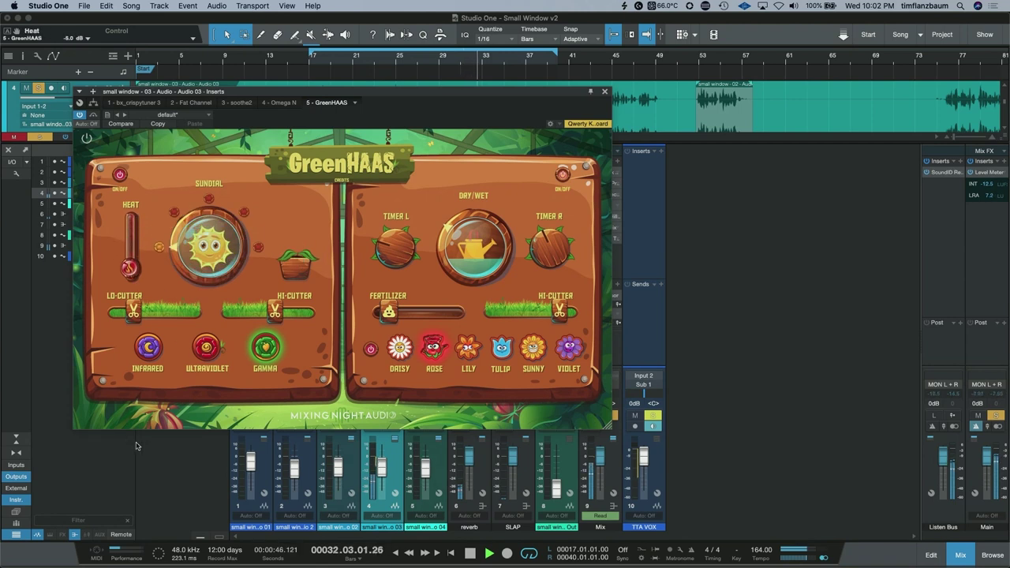
- Step the Sundial back up to 4, raise the saturation Hi-Cutter, and switch the delay on
{"action": "left_click_drag", "start_coordinate": [213, 267], "coordinate": [201, 219]}
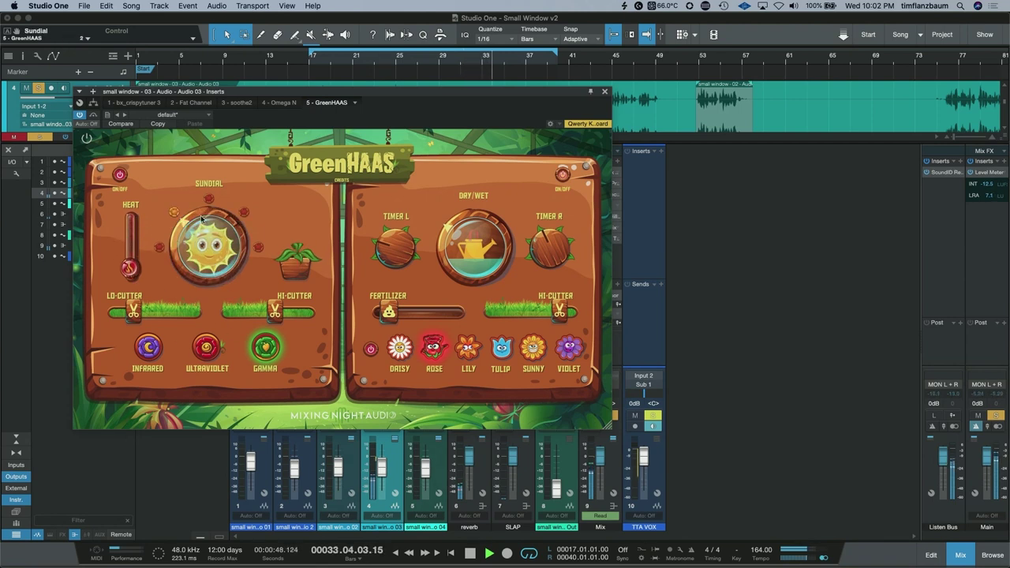
{"action": "left_click", "coordinate": [213, 239]}
{"action": "left_click_drag", "start_coordinate": [276, 307], "coordinate": [290, 310]}
{"action": "left_click", "coordinate": [231, 238]}
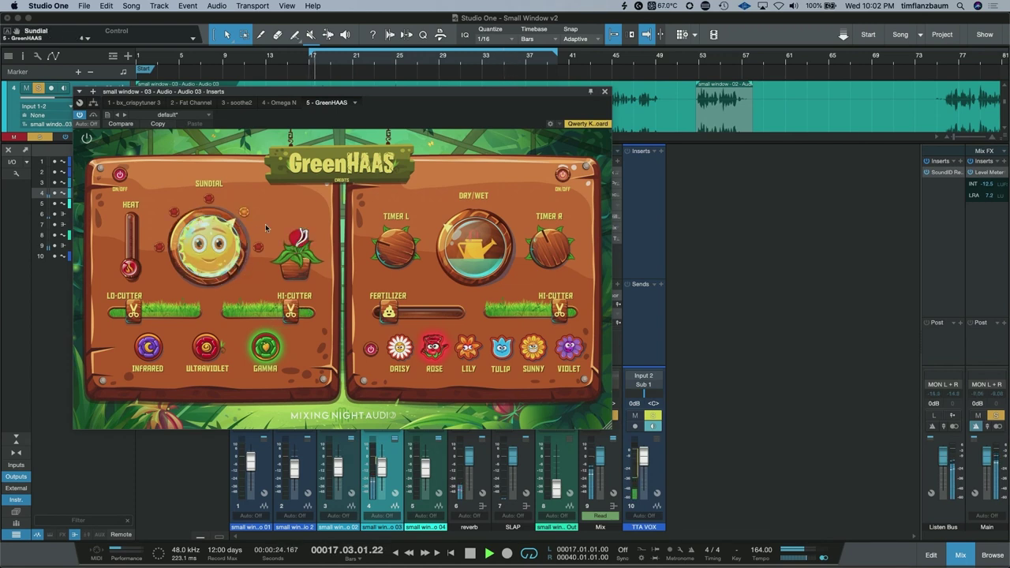
{"action": "left_click", "coordinate": [121, 177]}
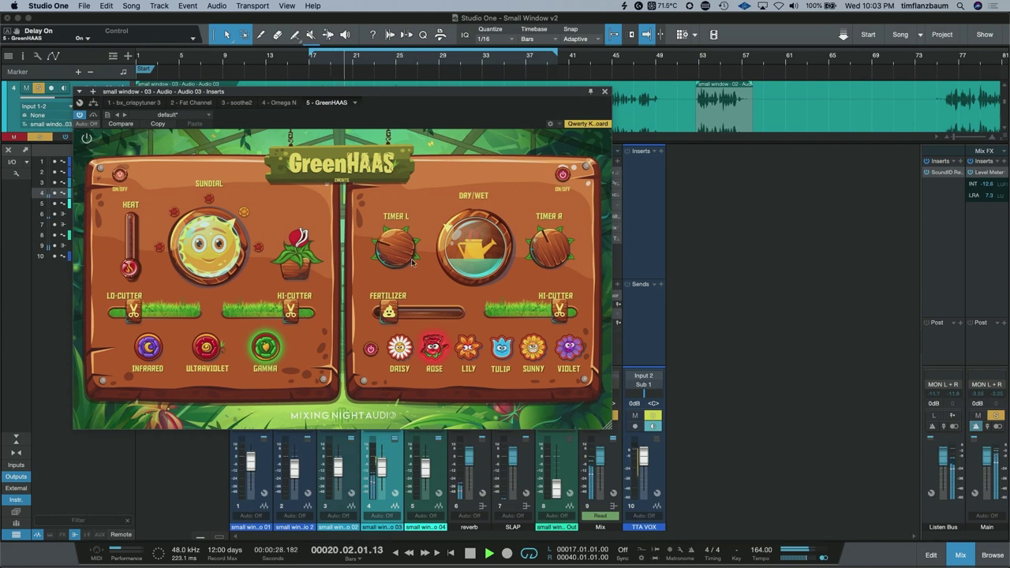
- Set delay Dry/Wet to 42%, Fertilizer to about 24%, nudge the Hi-Cutter down, and pick Lily
{"action": "left_click_drag", "start_coordinate": [475, 267], "coordinate": [475, 253]}
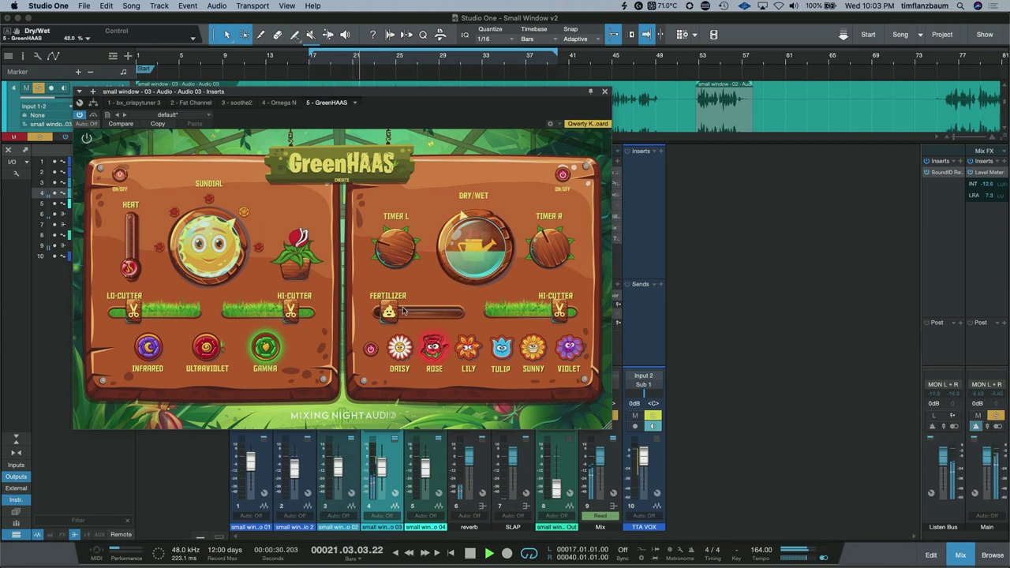
{"action": "left_click_drag", "start_coordinate": [389, 313], "coordinate": [399, 312]}
{"action": "left_click_drag", "start_coordinate": [555, 320], "coordinate": [550, 320]}
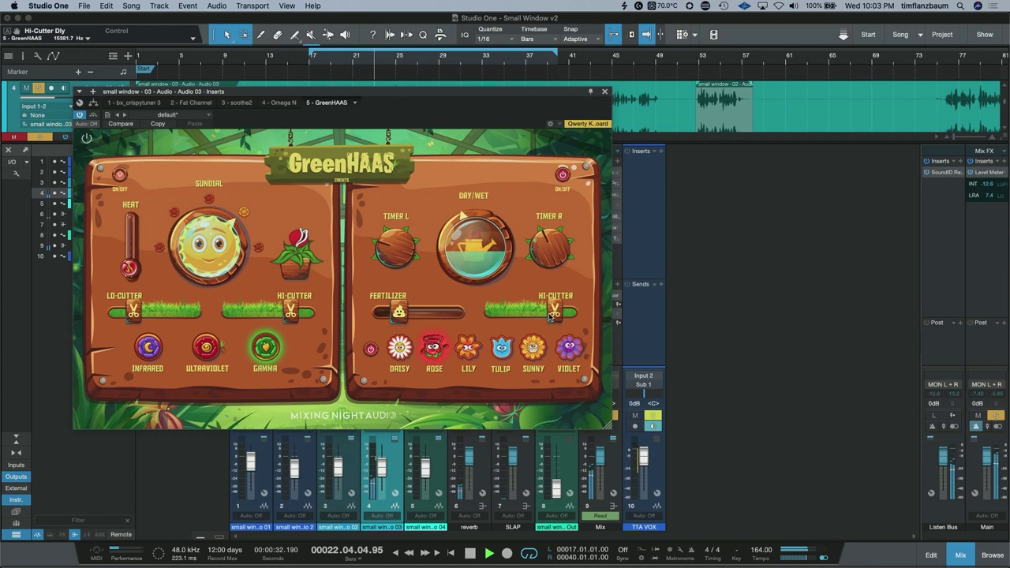
{"action": "left_click", "coordinate": [460, 349]}
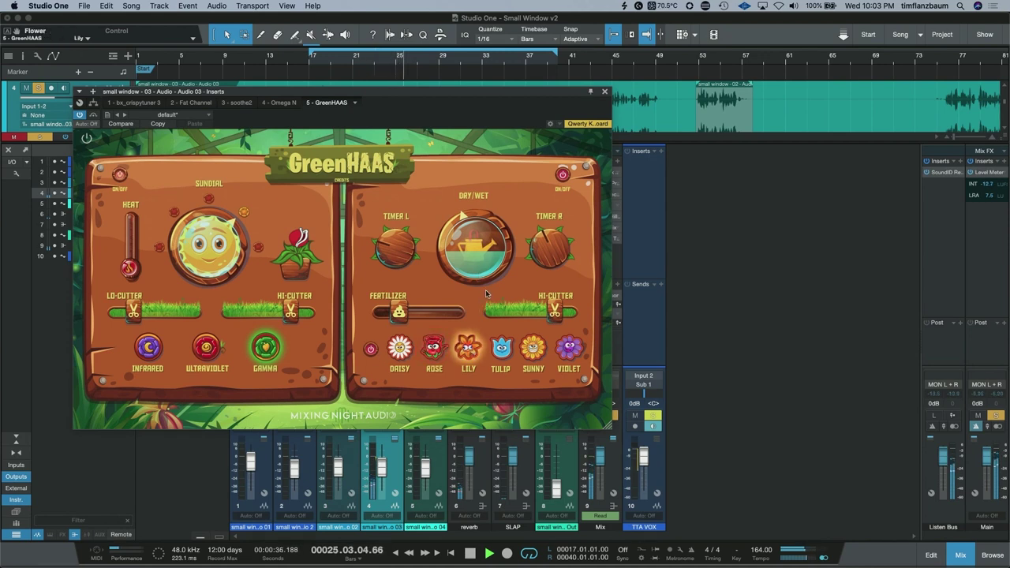
- Raise Fertilizer to around 46% and audition the Tulip, Sunny, Violet and Daisy flowers
{"action": "left_click_drag", "start_coordinate": [408, 317], "coordinate": [443, 321]}
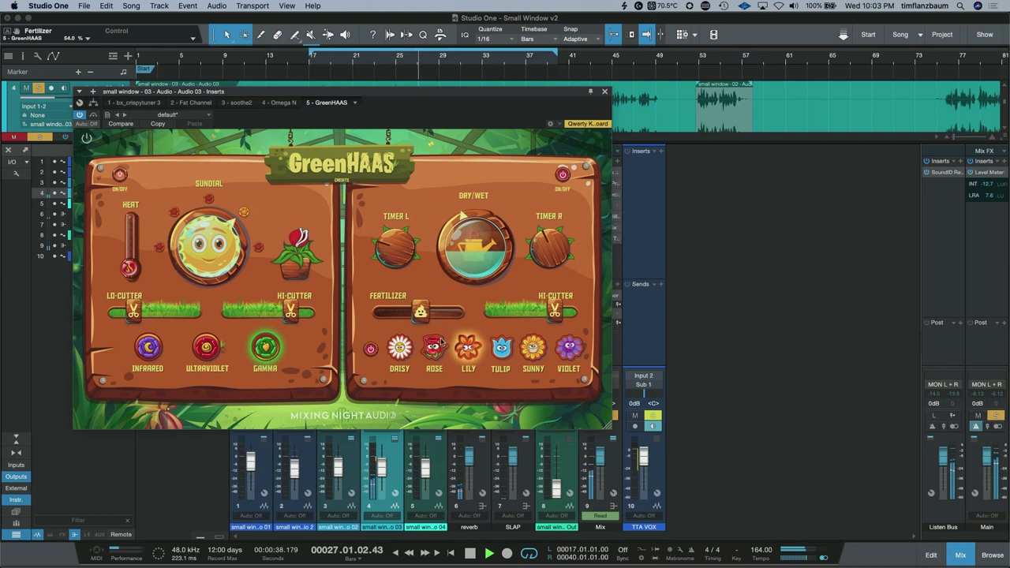
{"action": "left_click", "coordinate": [503, 348]}
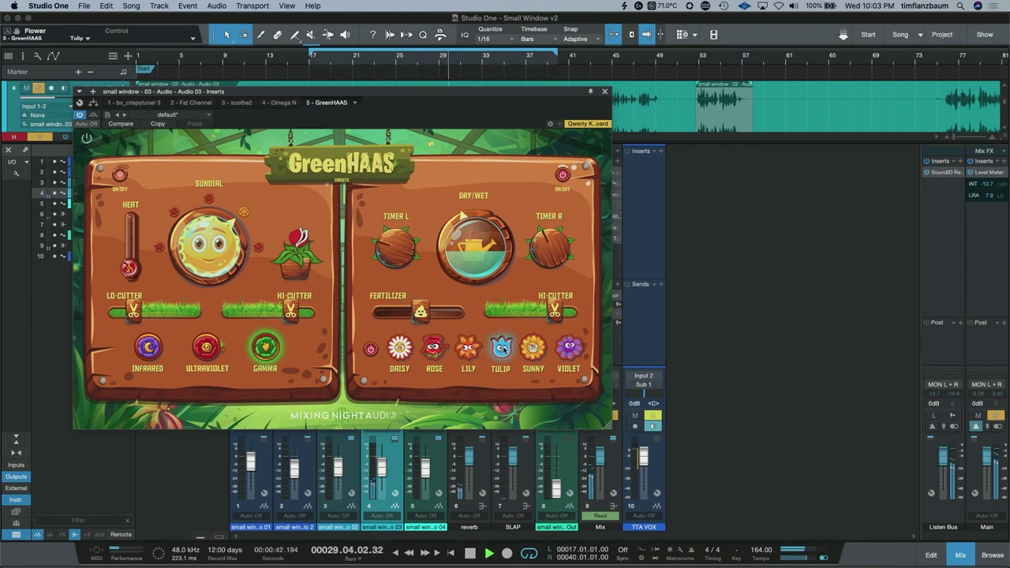
{"action": "left_click", "coordinate": [533, 352]}
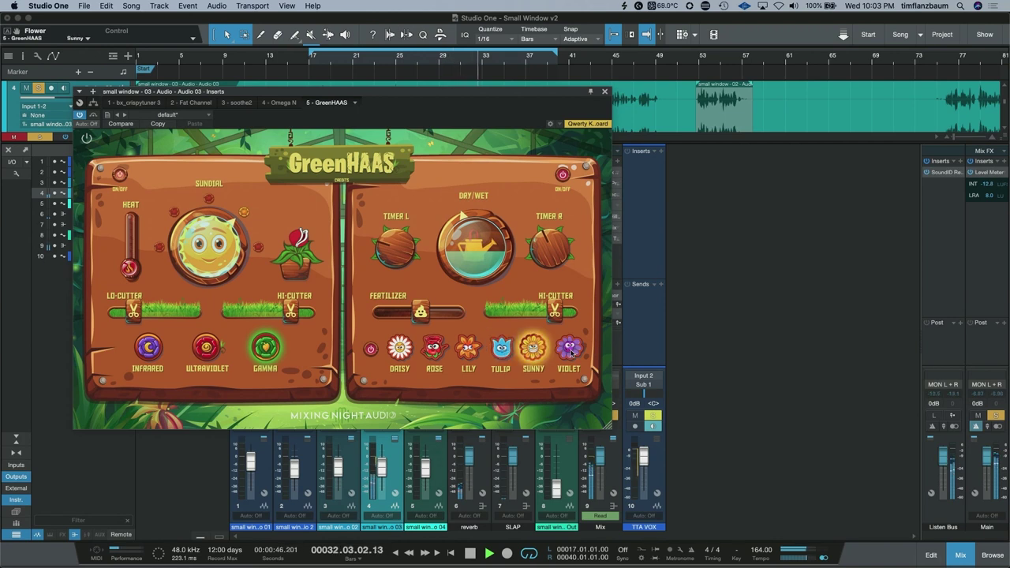
{"action": "left_click", "coordinate": [572, 352]}
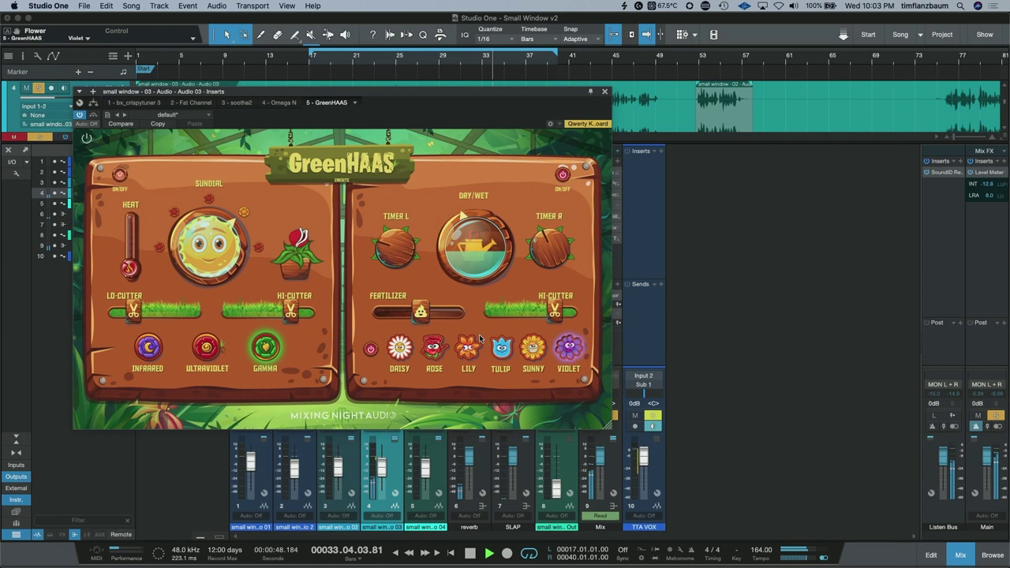
{"action": "left_click", "coordinate": [399, 348]}
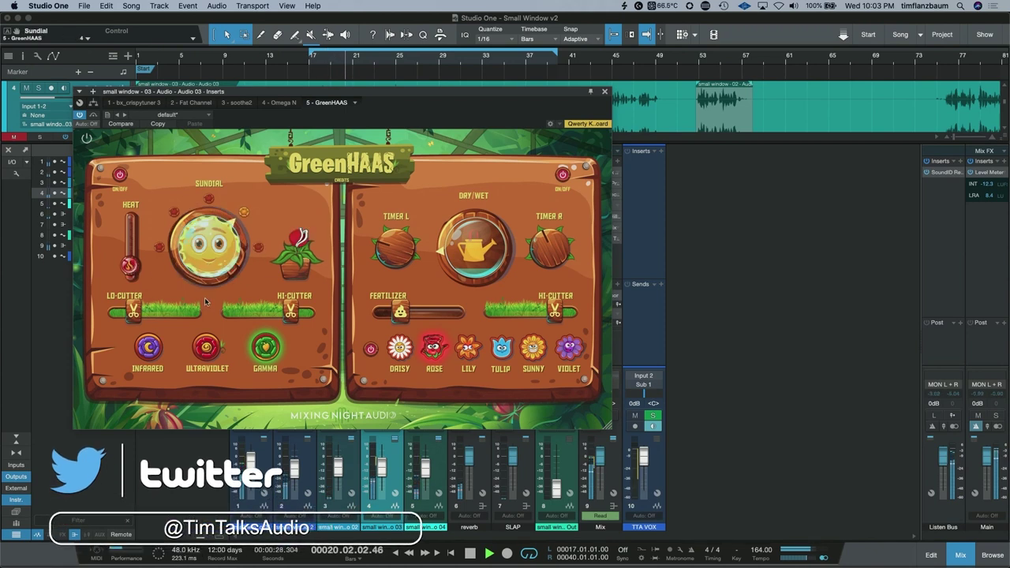
- Choose Infrared and the Lily flower, set Dry/Wet to 34.4% and delay Hi-Cutter to 14370 Hz, then bypass
{"action": "left_click", "coordinate": [150, 352]}
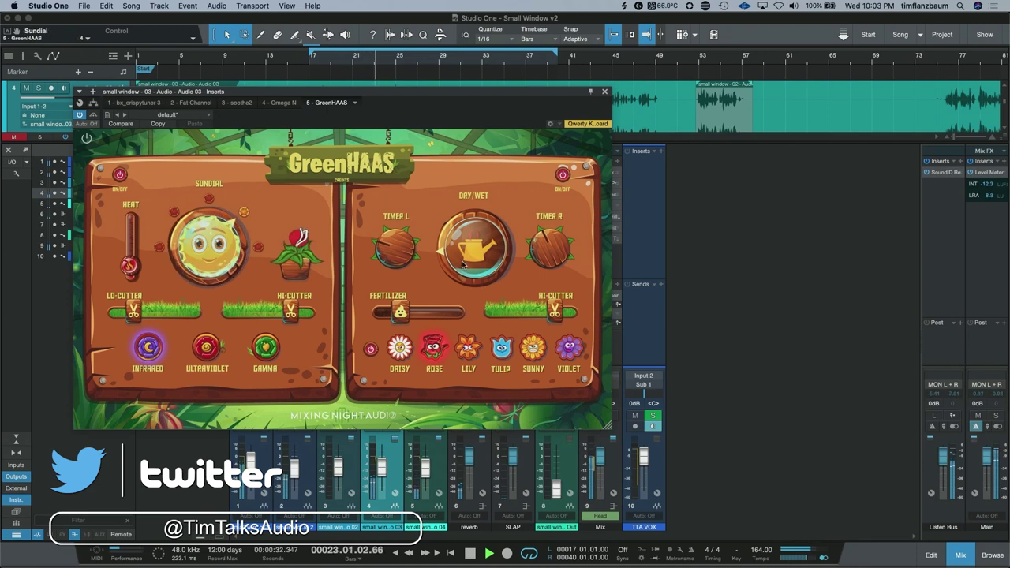
{"action": "left_click_drag", "start_coordinate": [461, 255], "coordinate": [461, 253]}
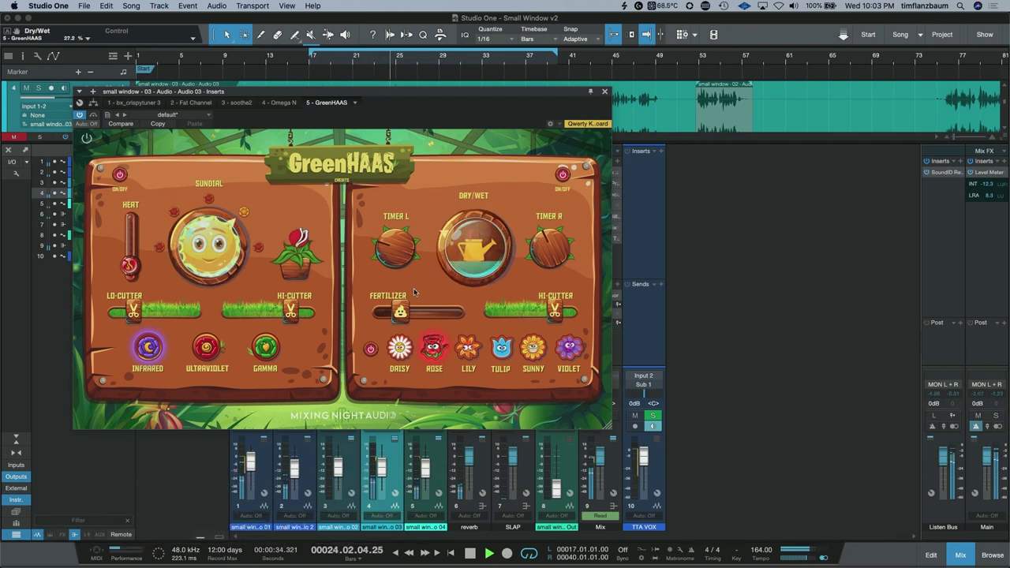
{"action": "left_click", "coordinate": [468, 349]}
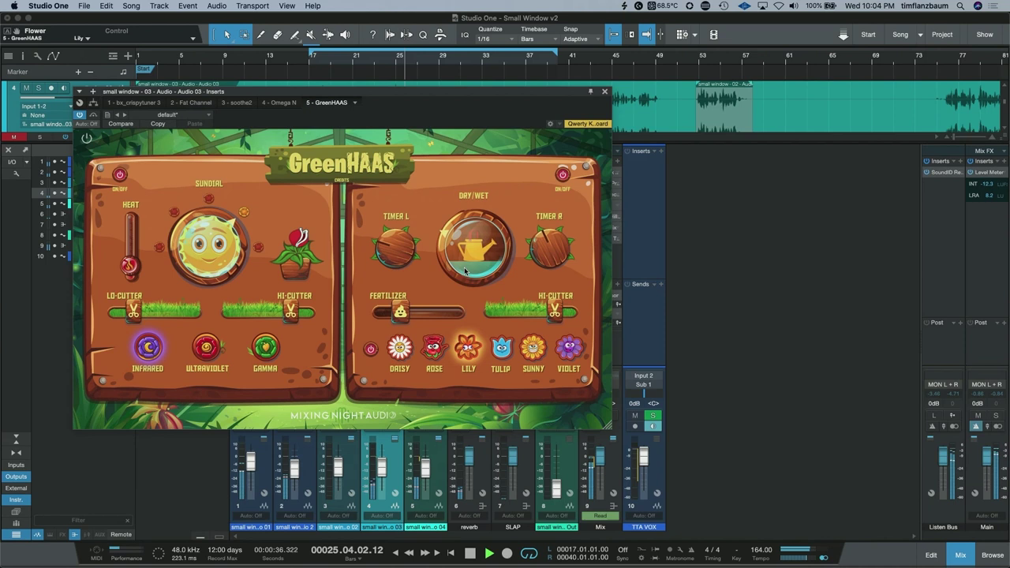
{"action": "left_click_drag", "start_coordinate": [464, 271], "coordinate": [468, 258]}
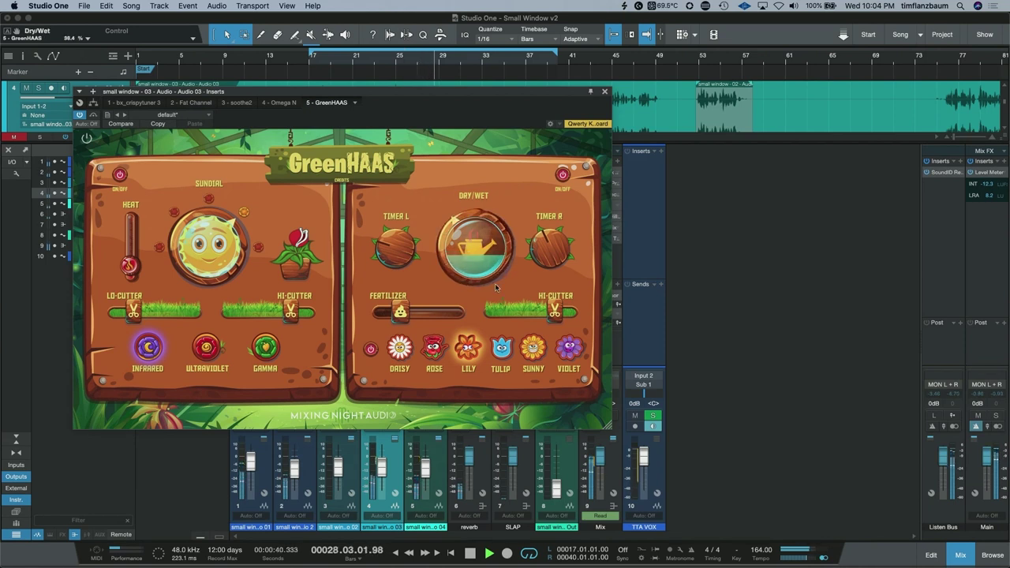
{"action": "left_click_drag", "start_coordinate": [477, 268], "coordinate": [478, 274]}
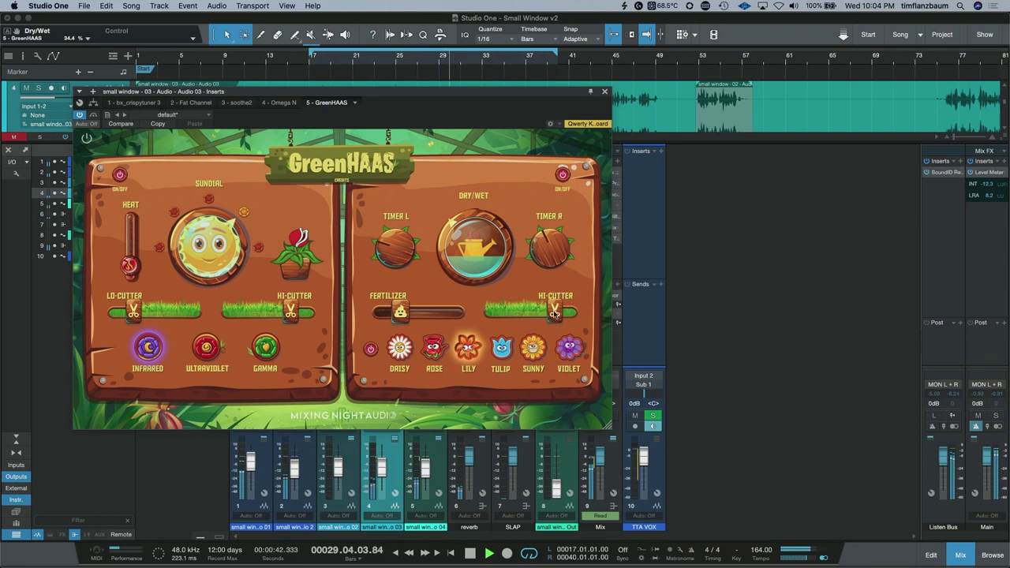
{"action": "left_click", "coordinate": [555, 313]}
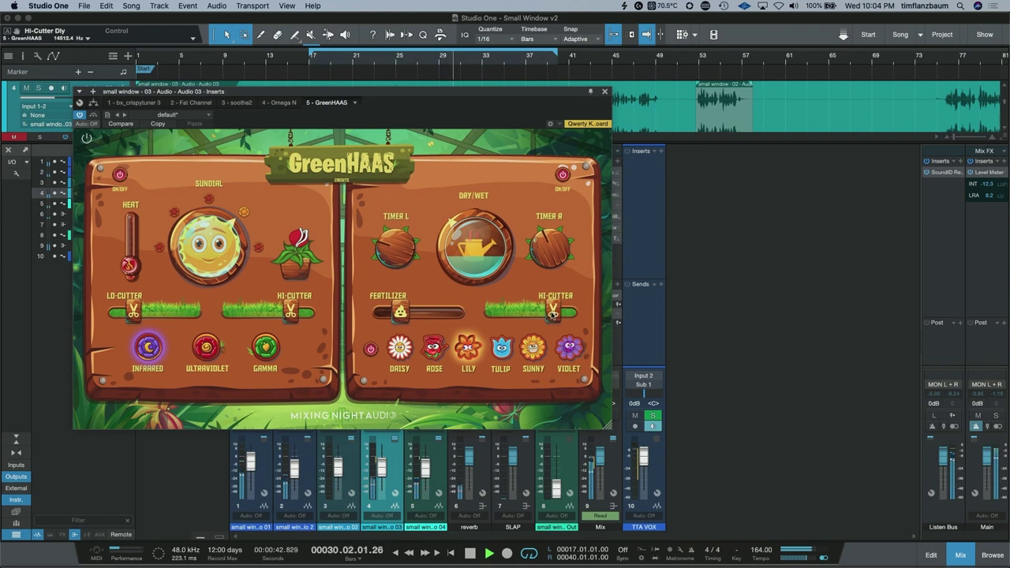
{"action": "left_click", "coordinate": [86, 138]}
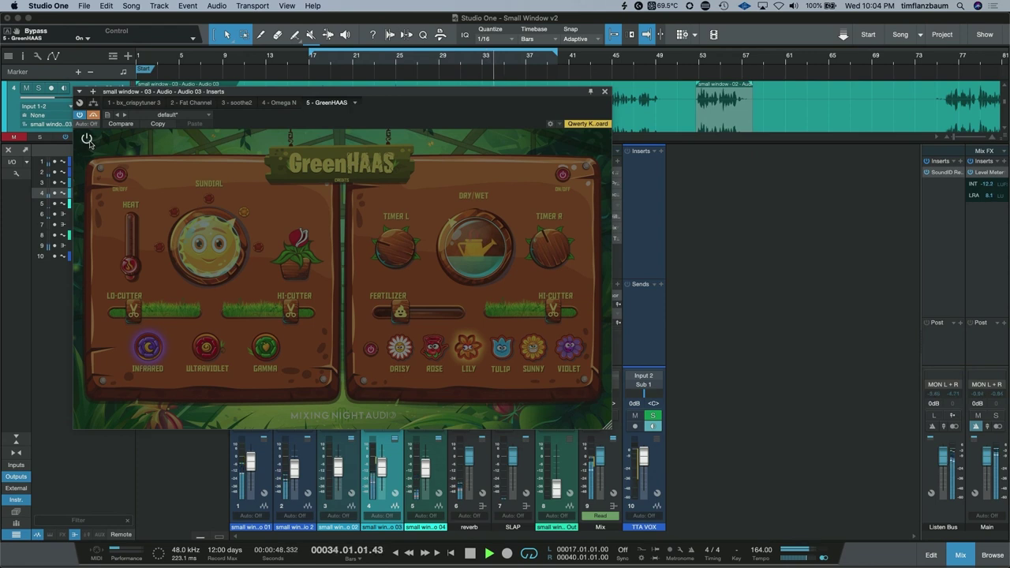
- Compare GreenHAAS on and bypassed during playback, leave it on with Dry/Wet at 38.4%, then stop
{"action": "left_click", "coordinate": [87, 139]}
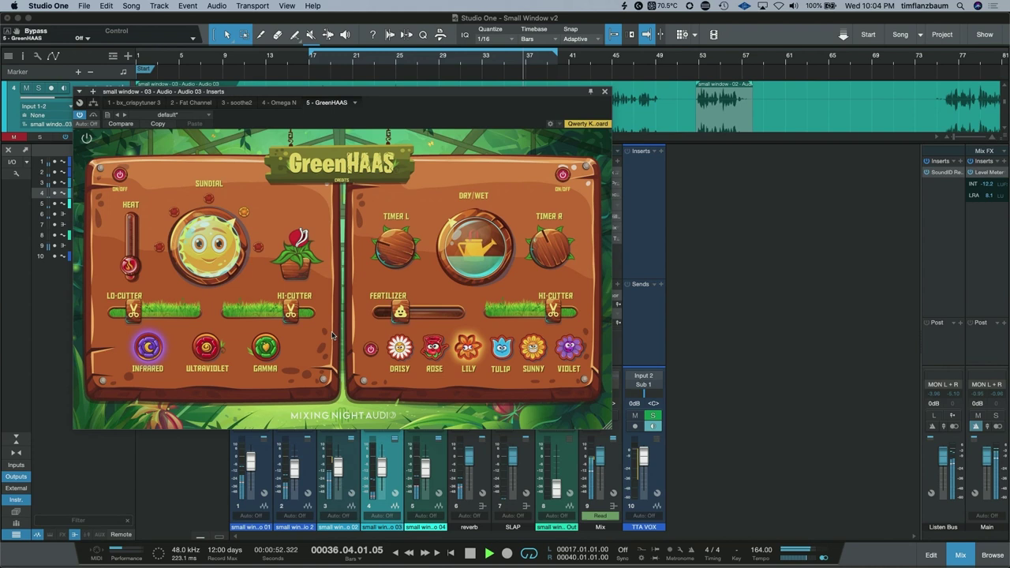
{"action": "key", "text": "space"}
{"action": "key", "text": "space"}
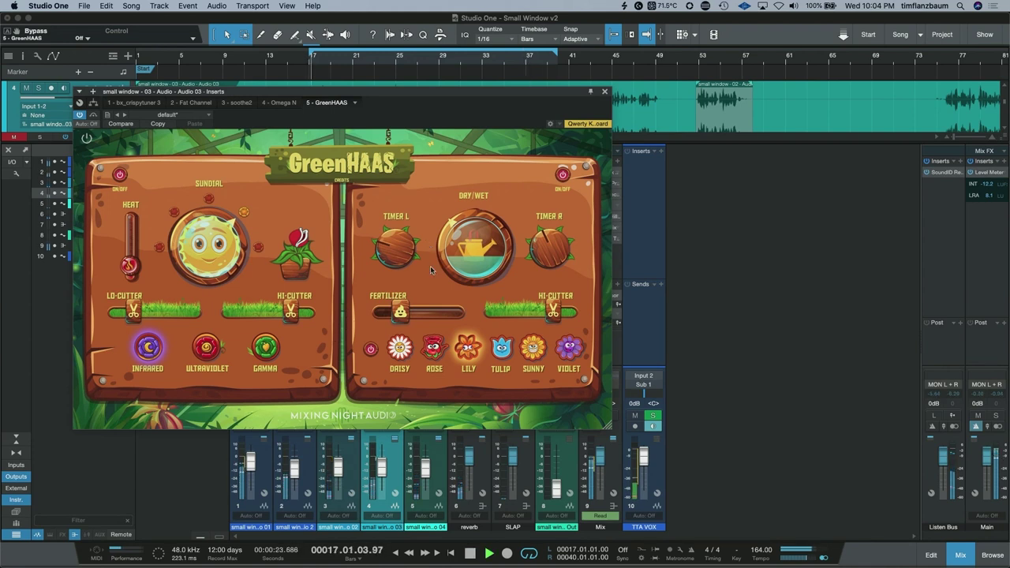
{"action": "left_click", "coordinate": [87, 139]}
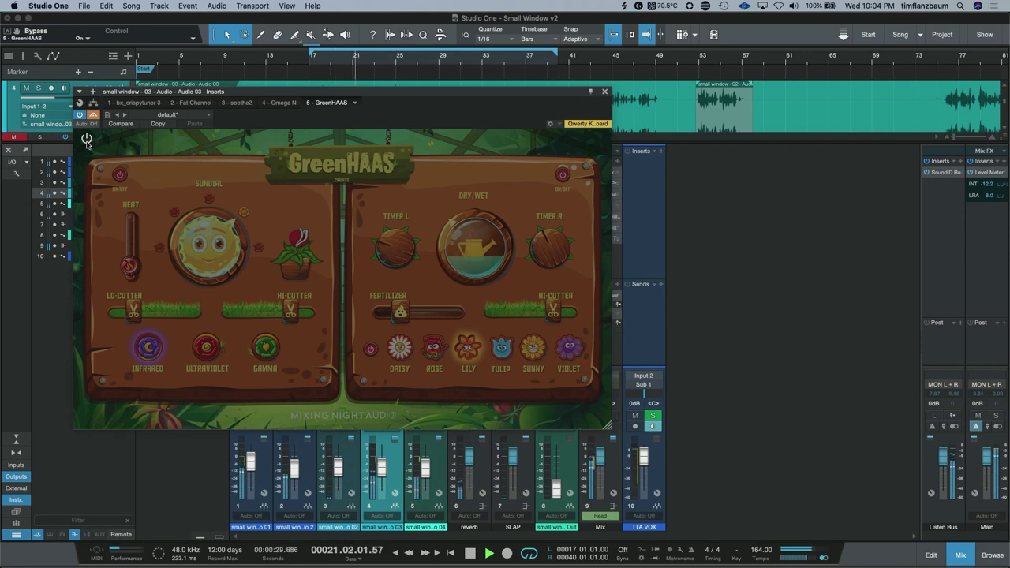
{"action": "left_click", "coordinate": [87, 138]}
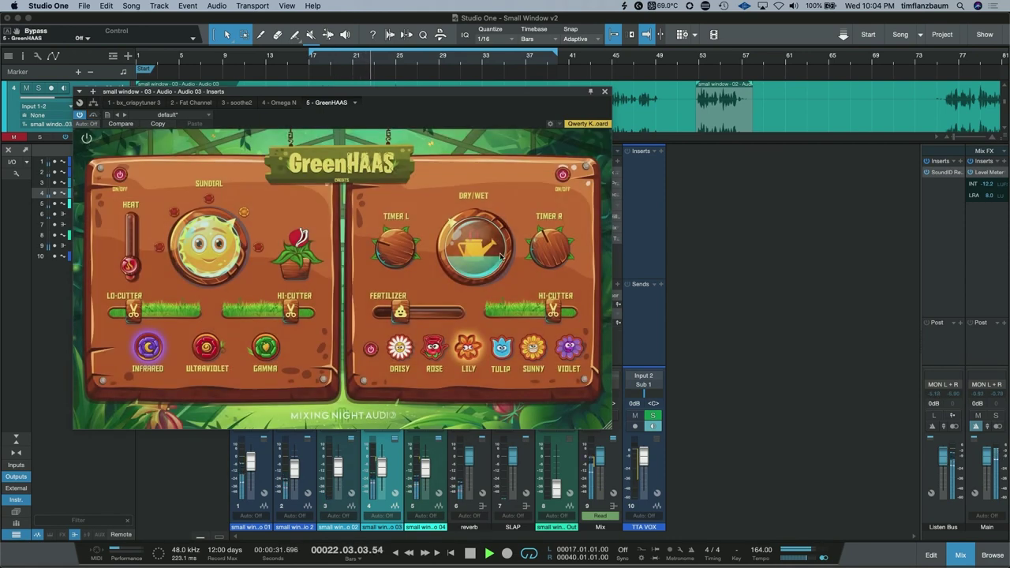
{"action": "left_click_drag", "start_coordinate": [500, 257], "coordinate": [508, 259]}
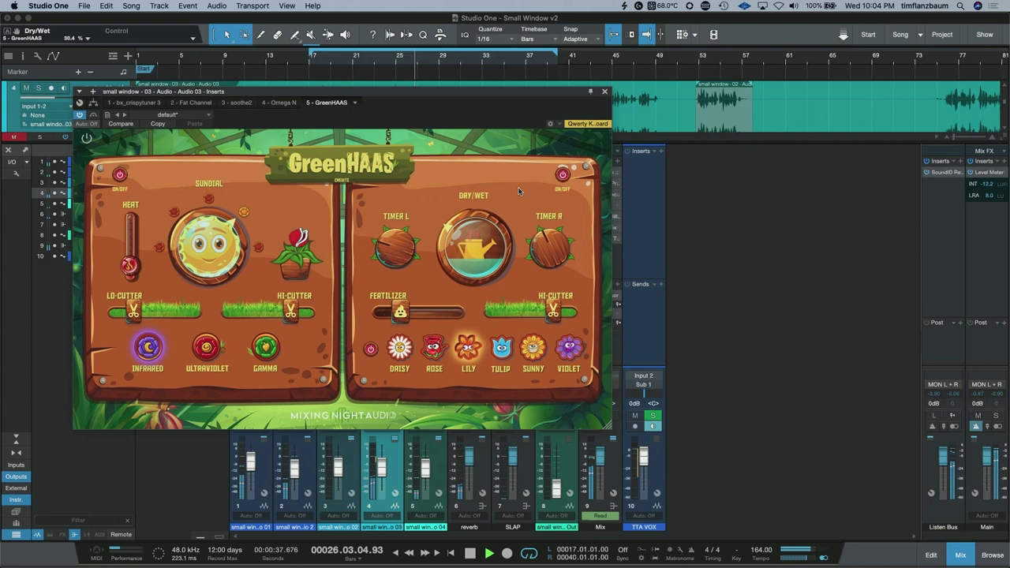
{"action": "key", "text": "space"}
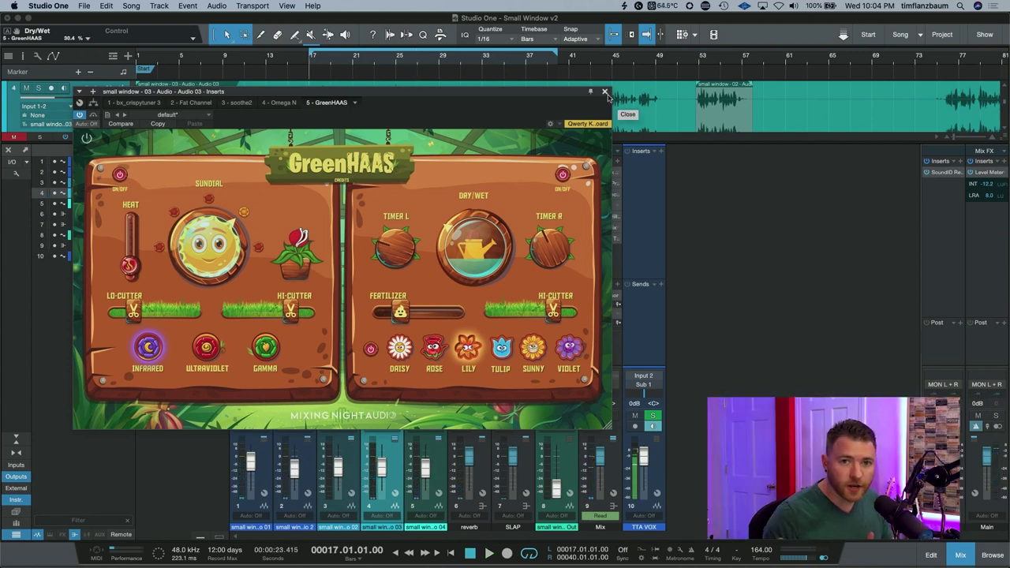